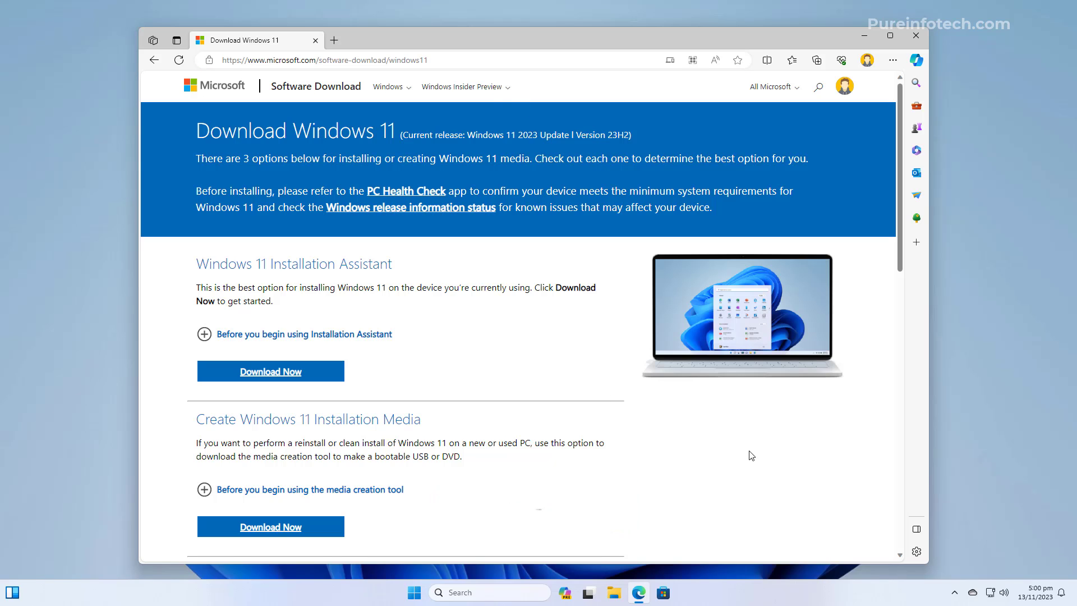
- Select the Windows 11 multi-edition ISO for x64 devices and submit the choice
scroll(752, 455, down, 6)
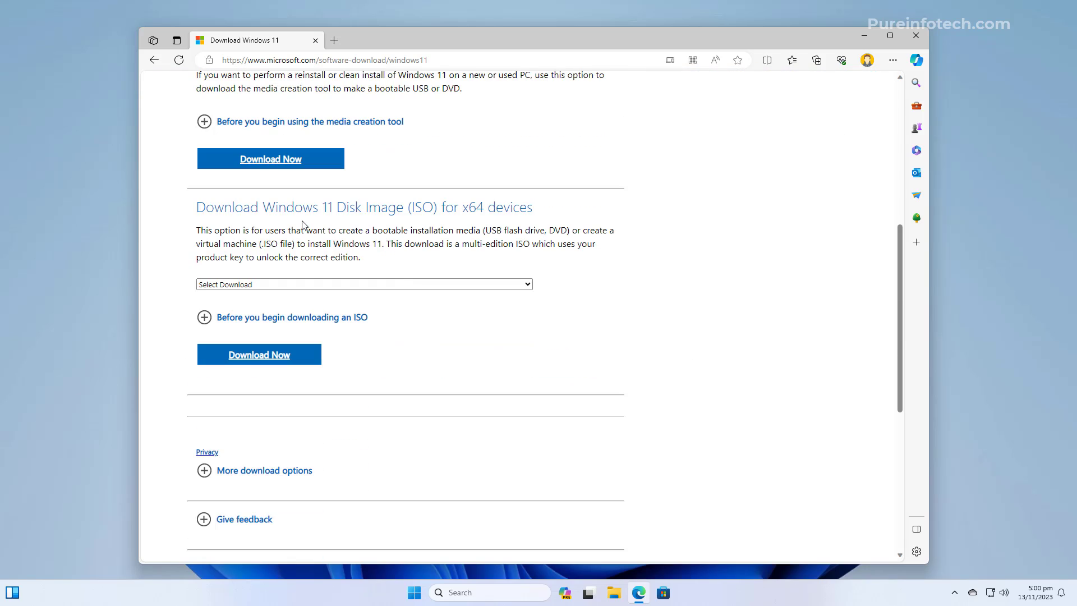
click(320, 285)
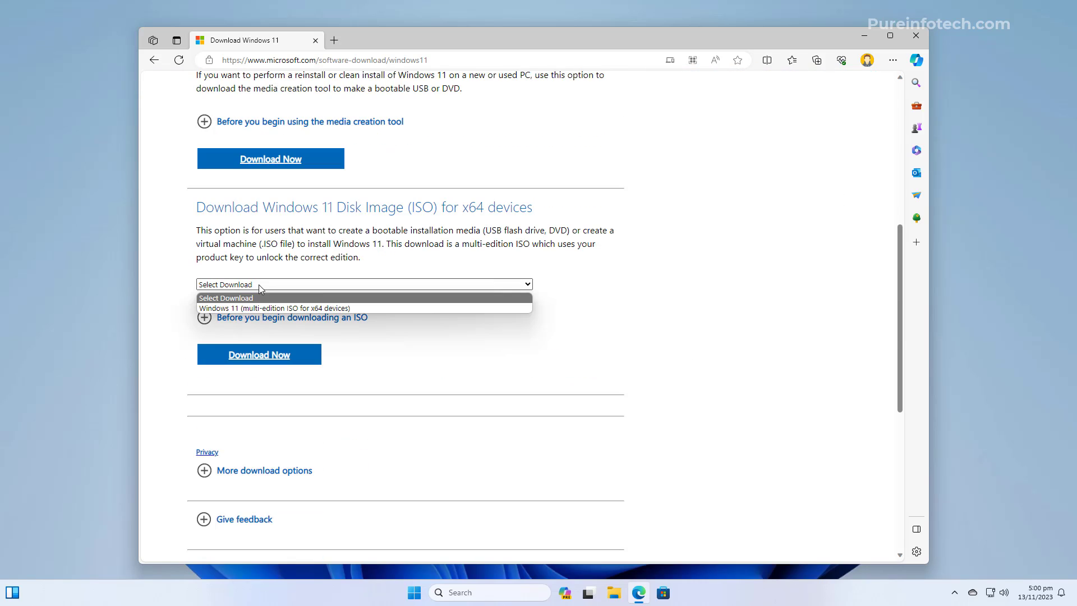
click(247, 309)
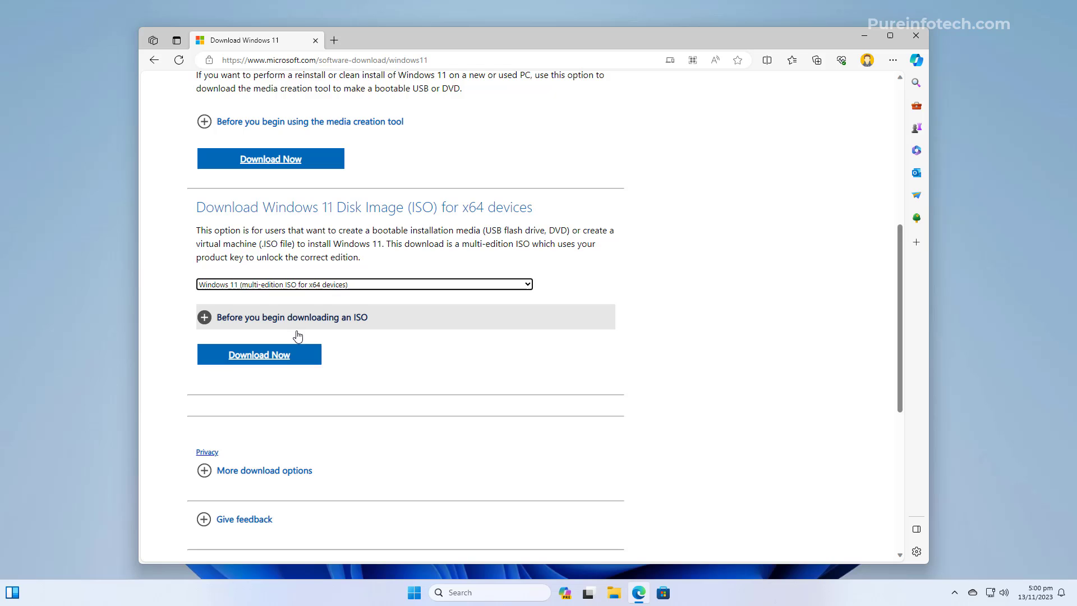
click(274, 362)
- Choose English (United States) as the product language and confirm it
scroll(274, 362, down, 3)
click(274, 278)
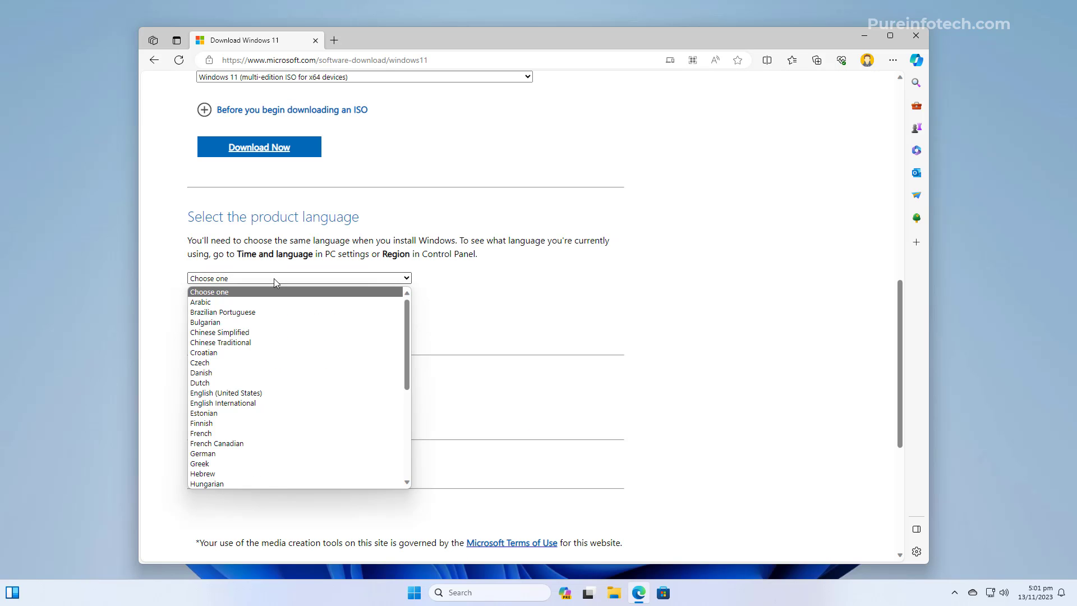
click(259, 393)
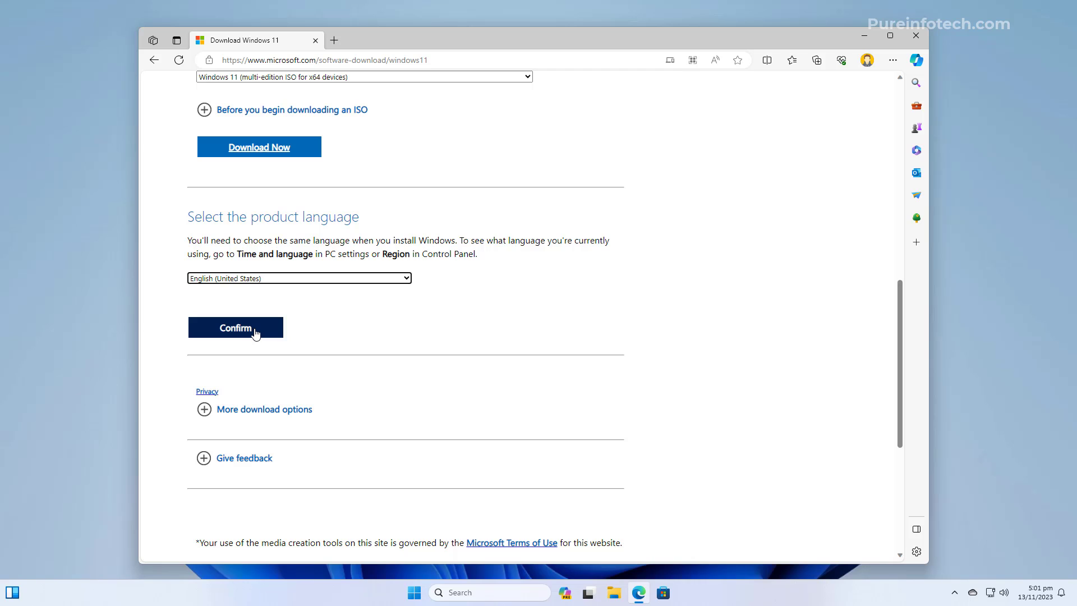
click(255, 331)
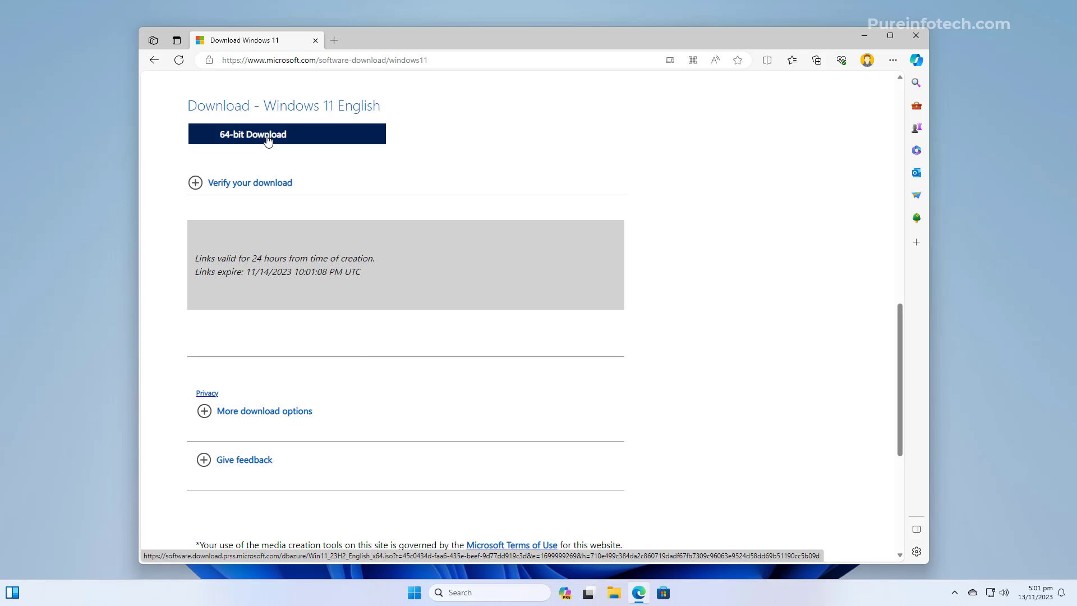
- Save the 64-bit Win11_23H2_English_x64 ISO to Downloads, then open the Downloads folder
click(268, 140)
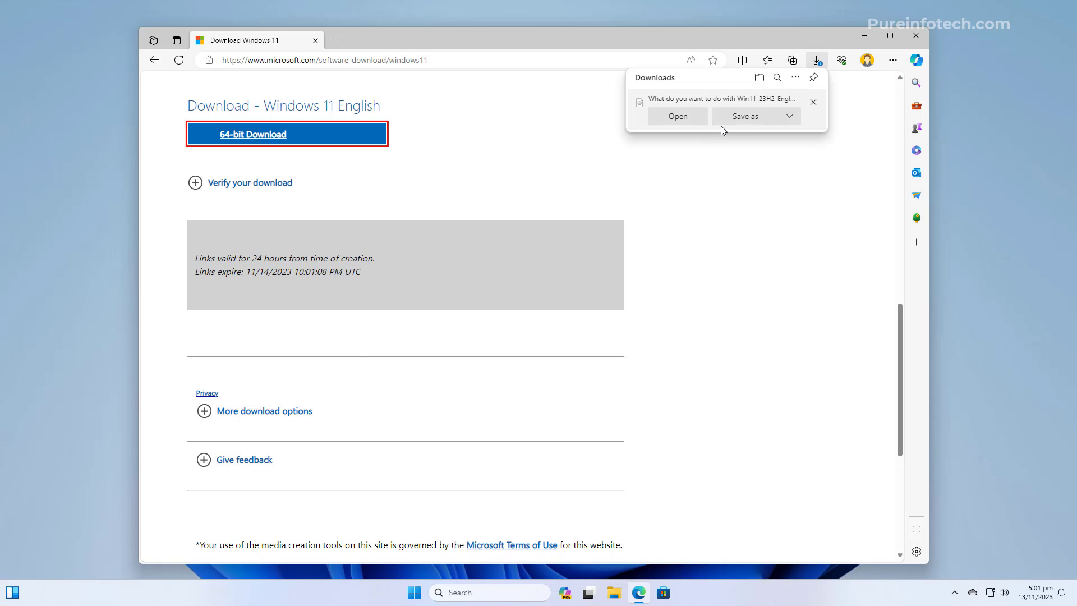
click(753, 117)
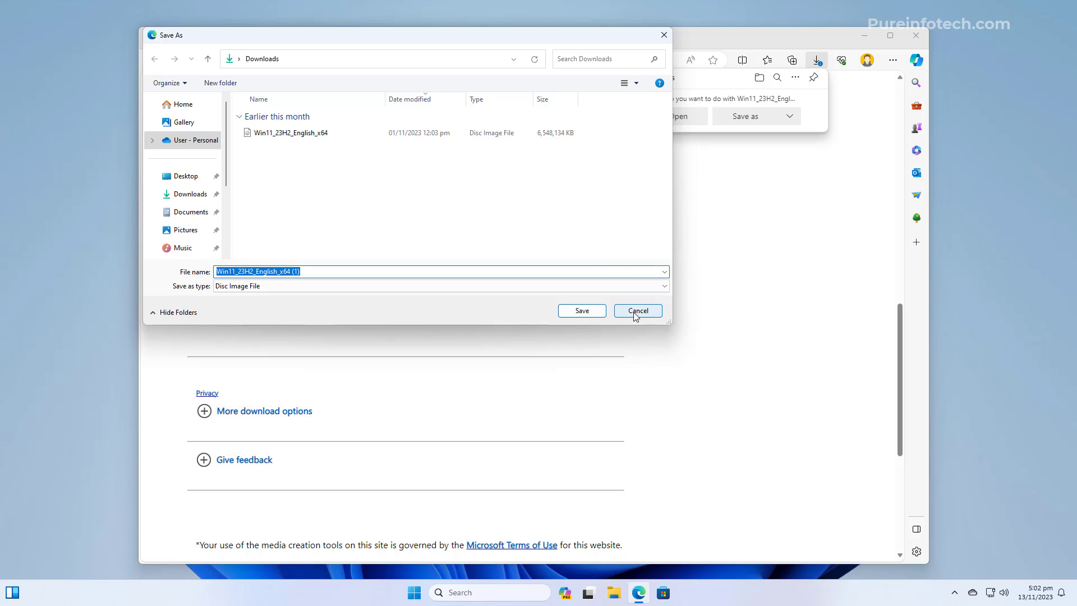
click(594, 313)
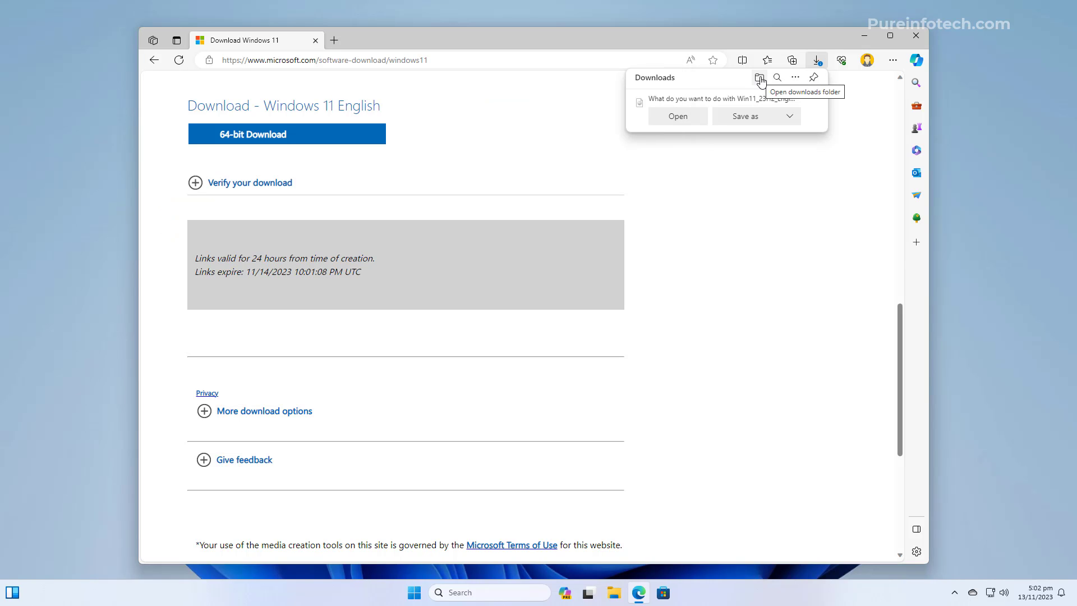
click(760, 81)
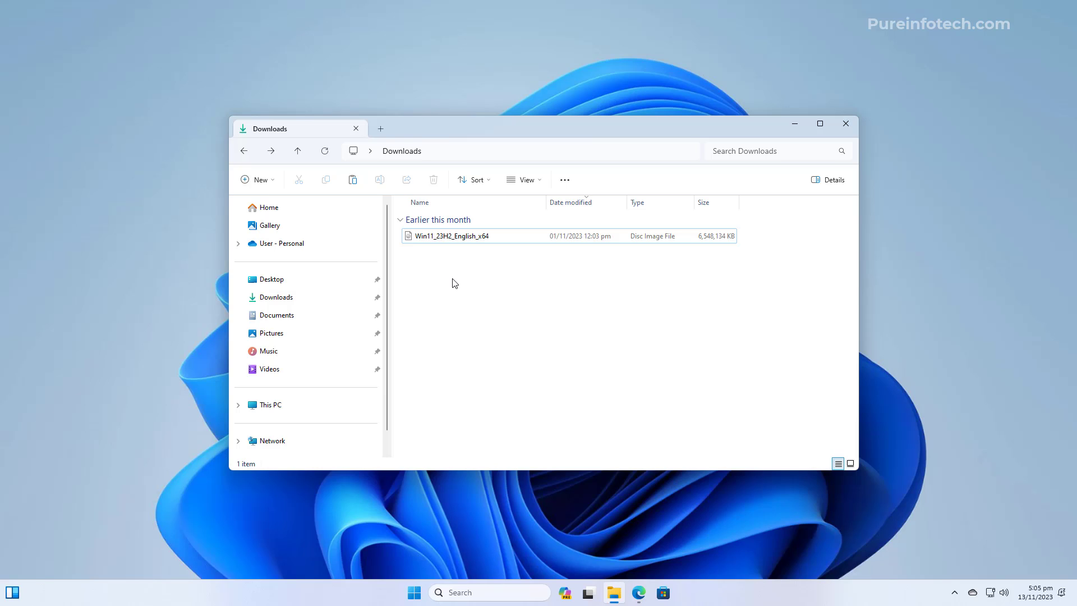
- Mount Win11_23H2_English_x64 and open DVD Drive (E:) to view its contents
right_click(455, 239)
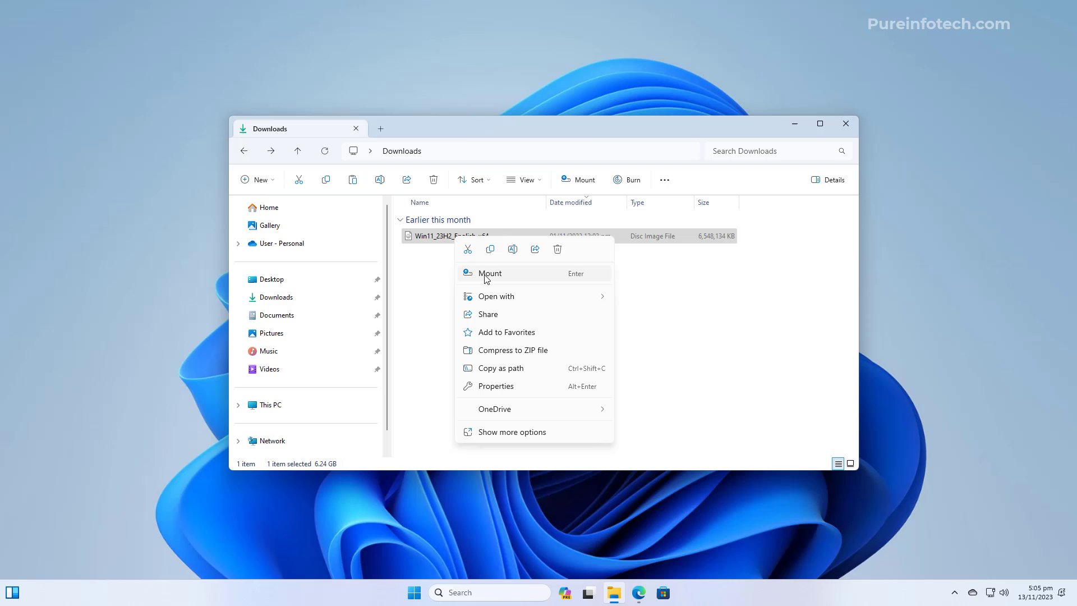
click(486, 276)
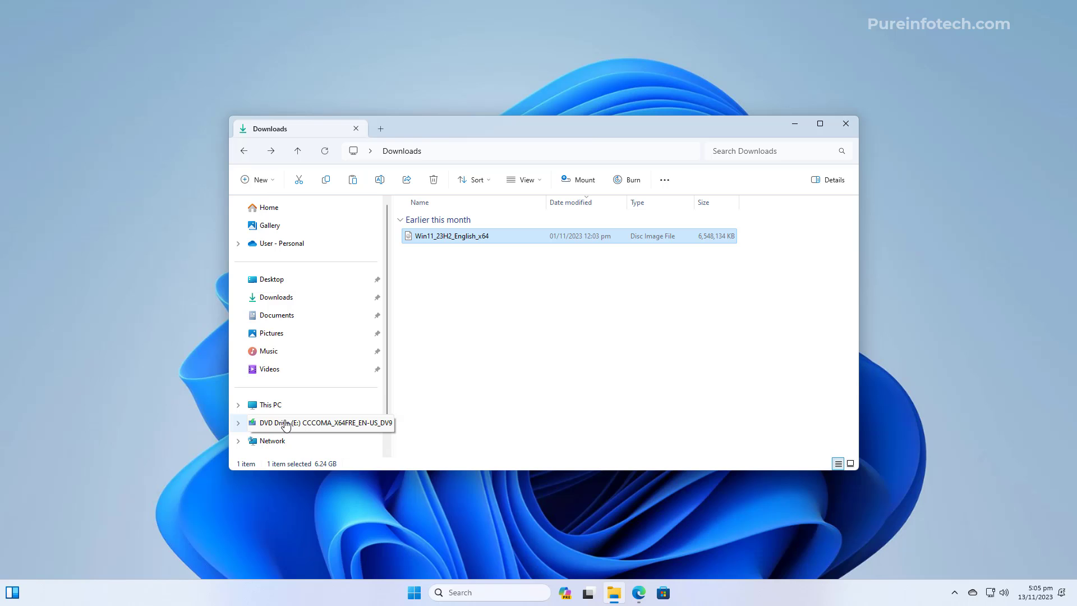
click(286, 425)
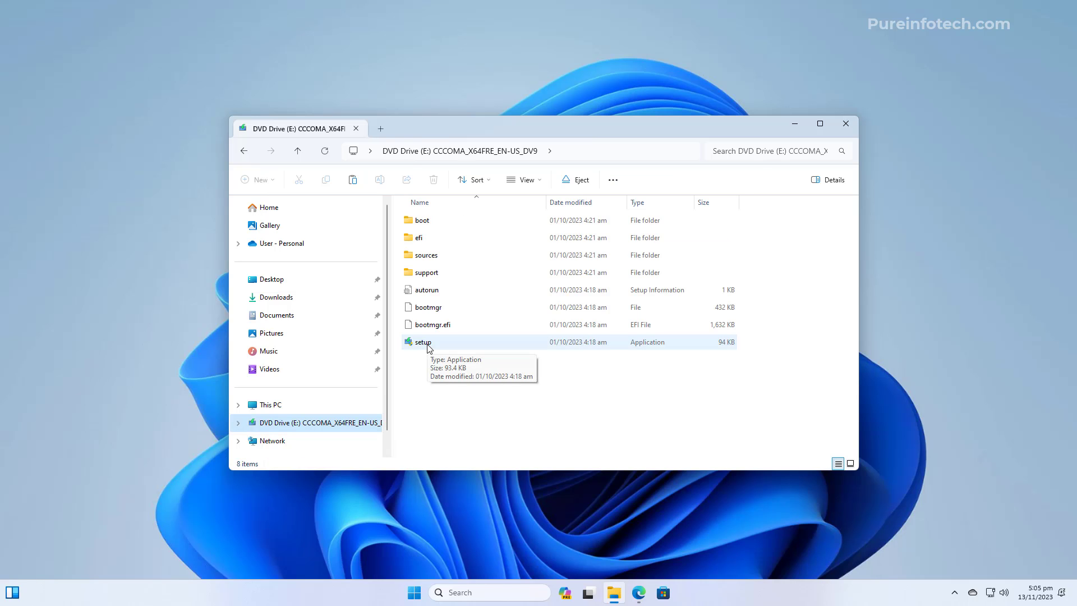
- Launch setup from the DVD drive, allowing it to make changes
double_click(429, 347)
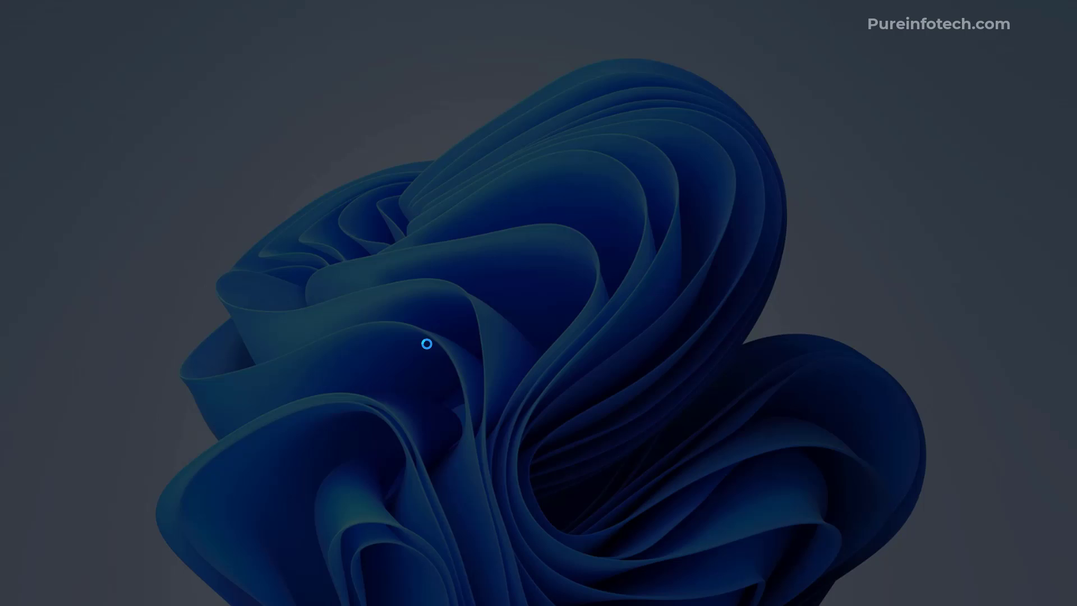
click(471, 392)
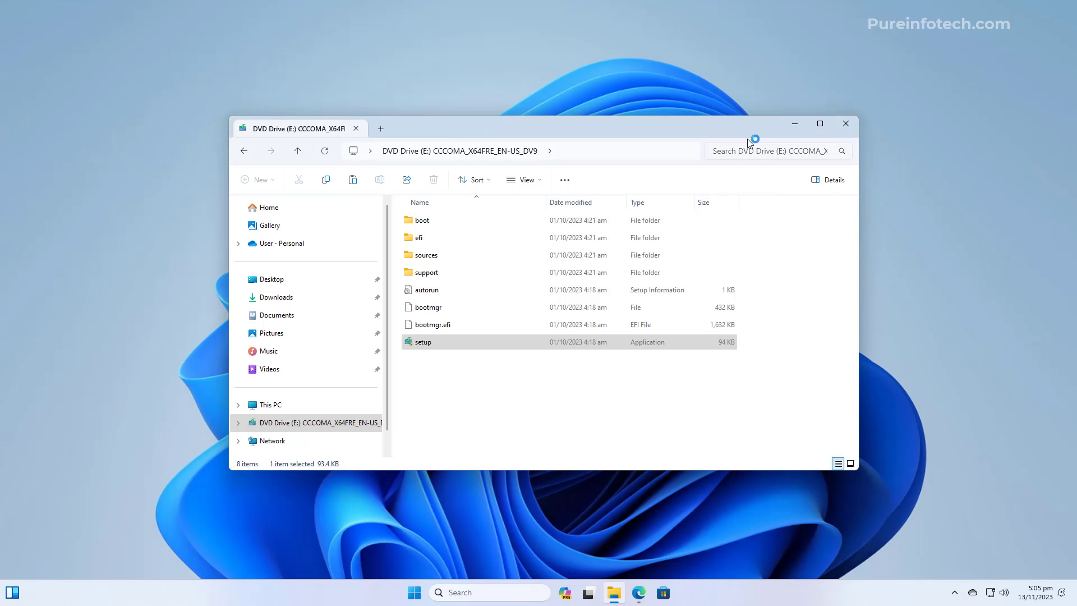
click(794, 124)
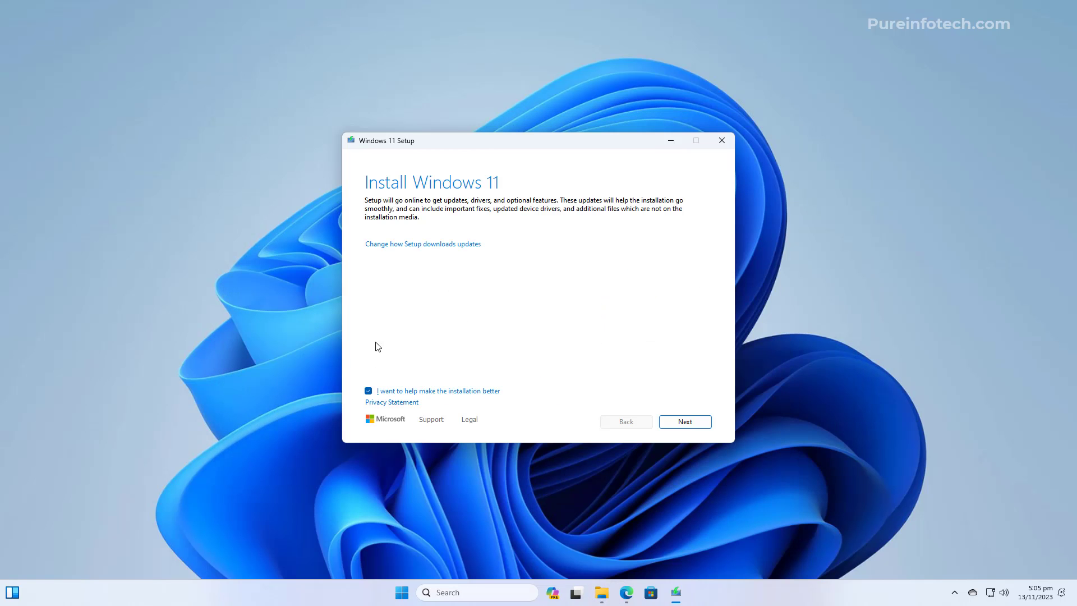
- Opt out of sending installation data and set update downloads to Not right now
click(368, 391)
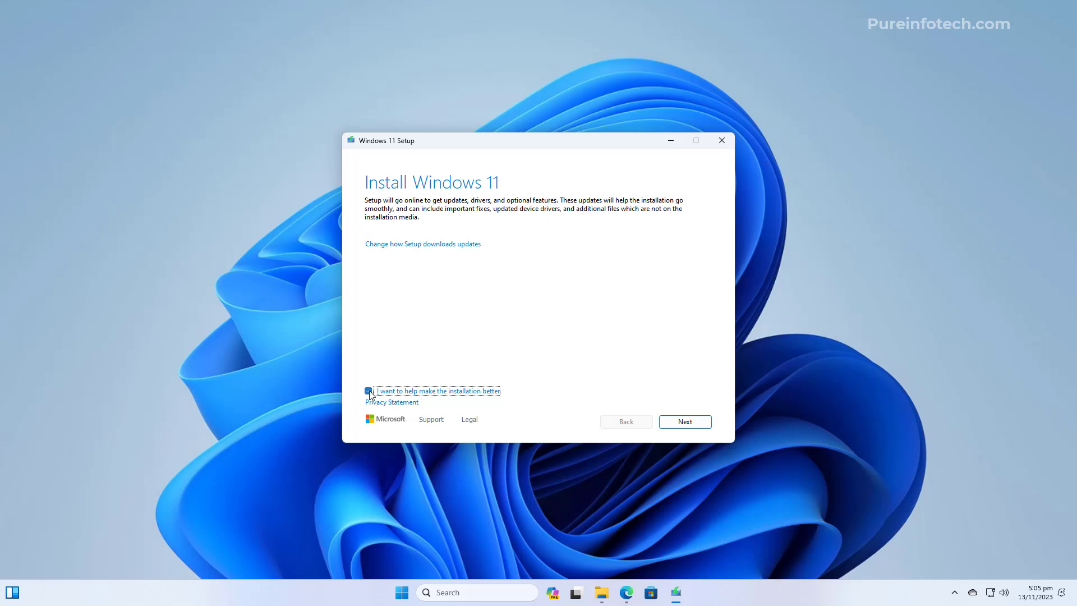
click(412, 244)
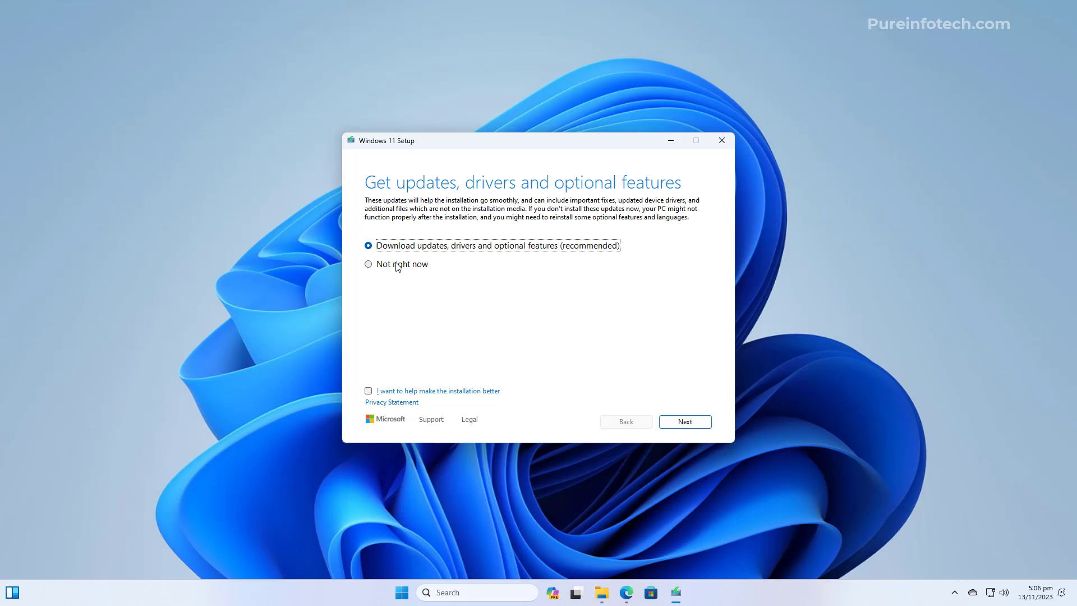
click(397, 268)
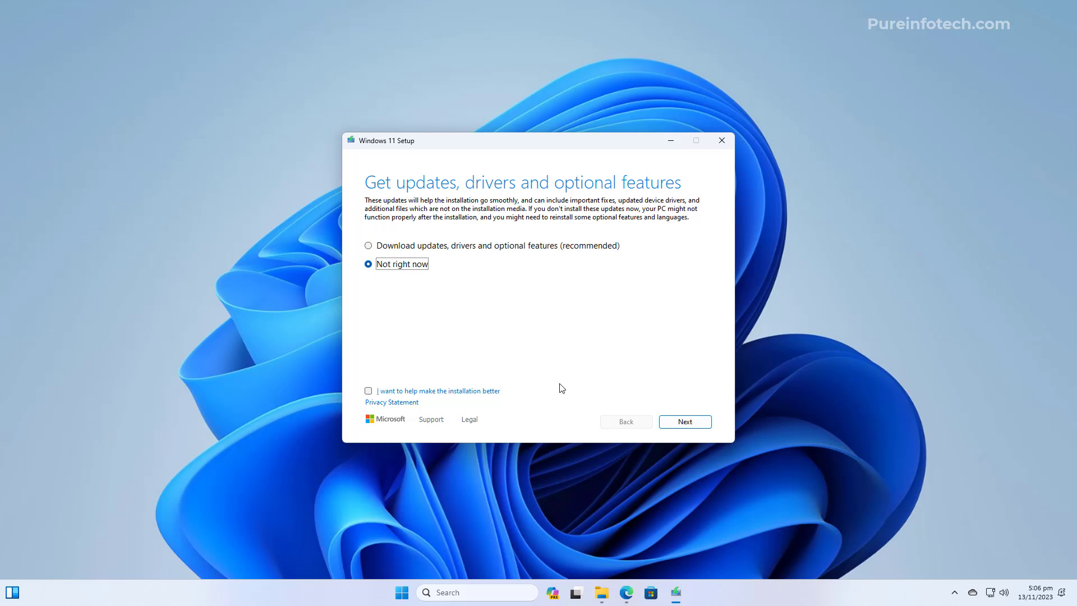
- Continue past the update choice and accept the Windows 11 license terms
click(681, 426)
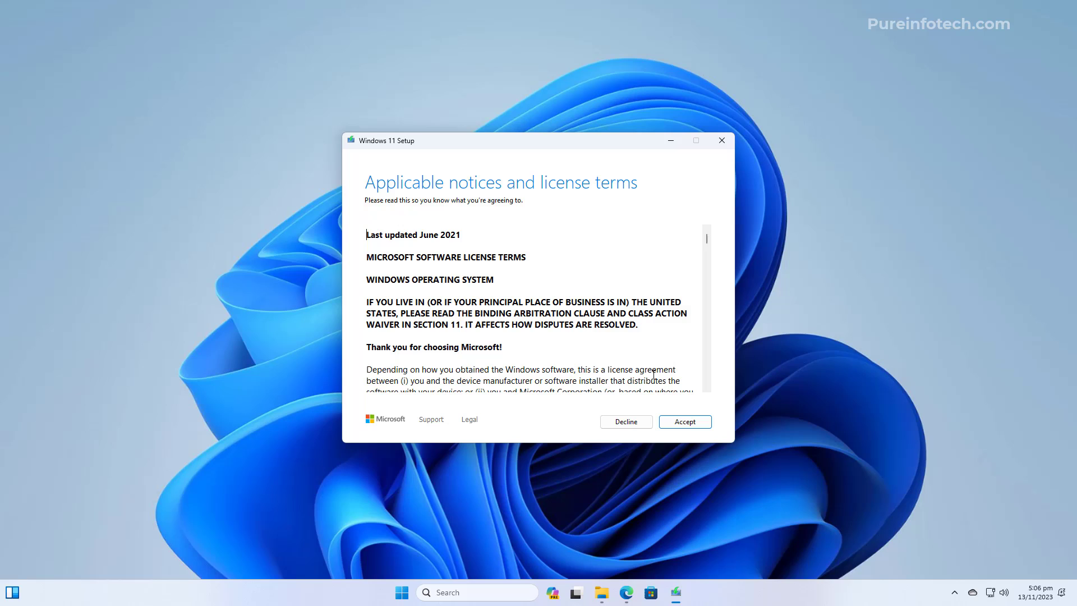
click(687, 421)
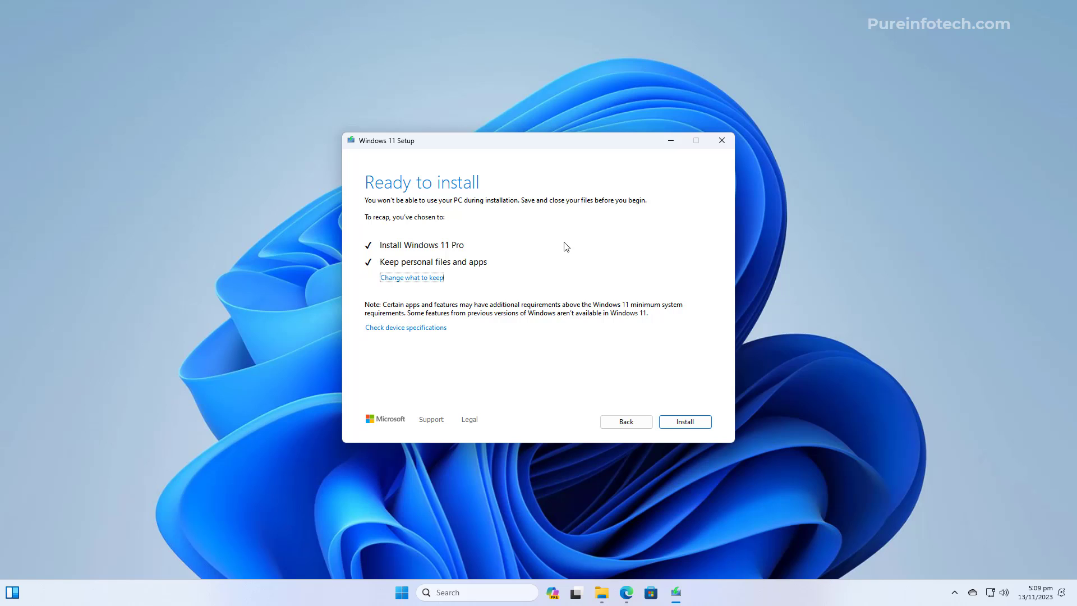
- Install Windows 11 Pro keeping personal files and apps, and wait for the restart
click(684, 423)
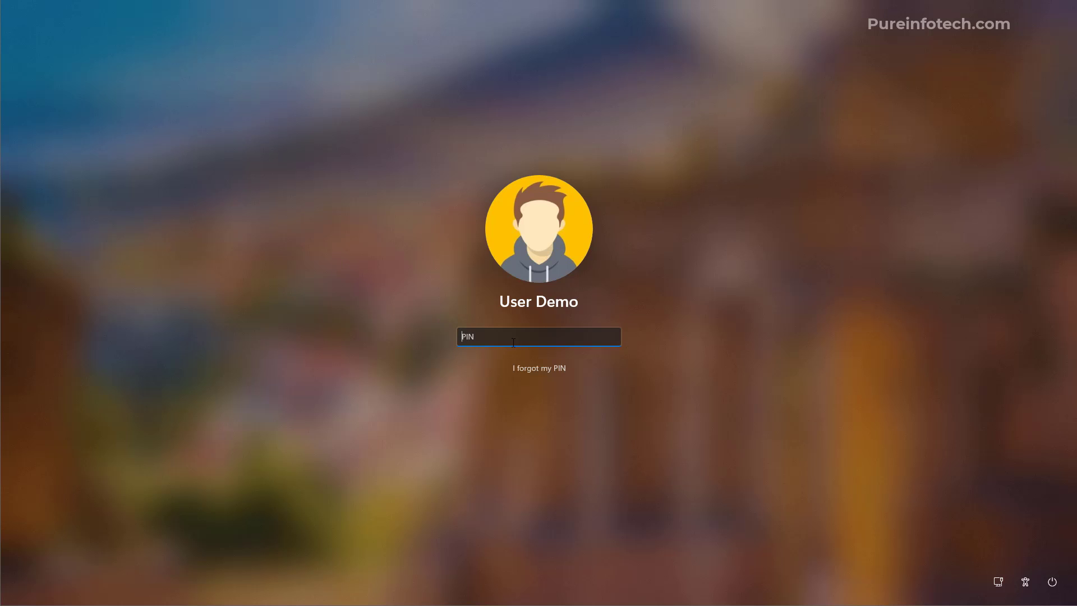
- Enter the account PIN on the lock screen to reach the desktop
text(1234)
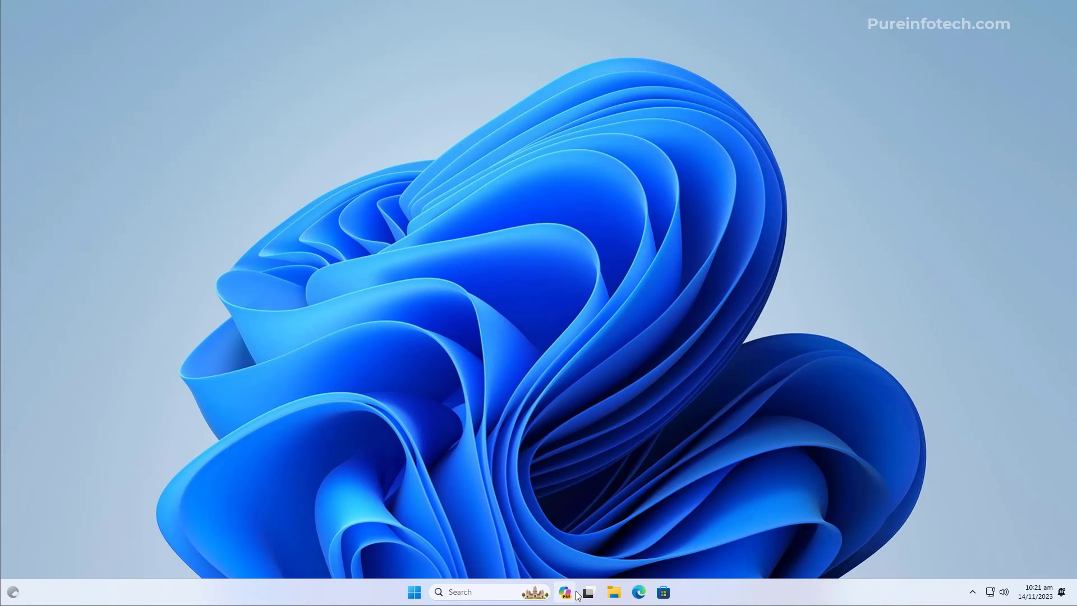
- Open Settings > System > About and highlight the Version value 23H2
click(415, 591)
click(673, 266)
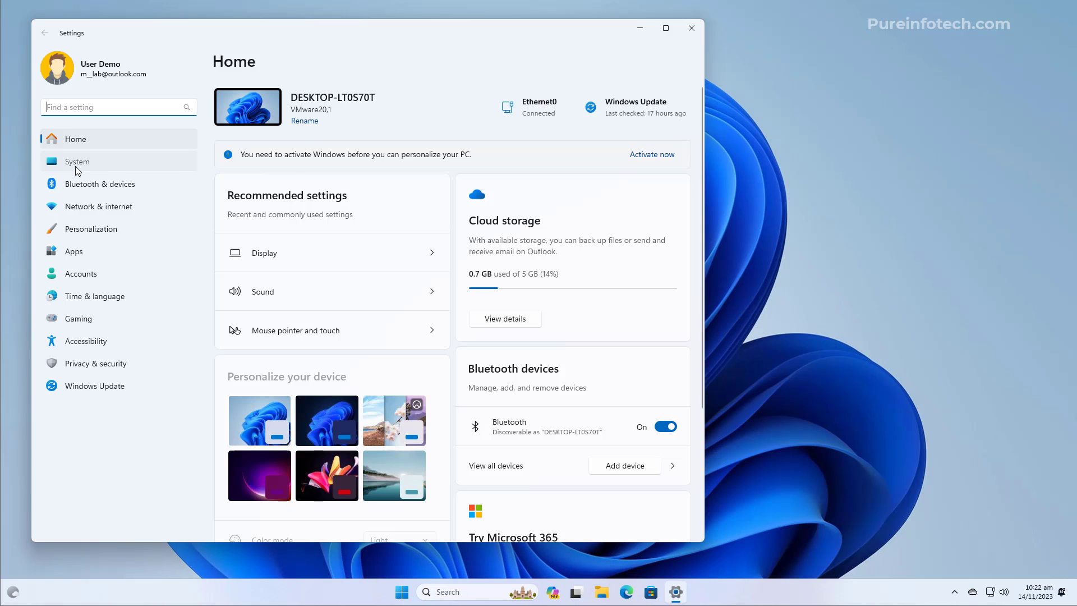
click(75, 164)
scroll(315, 326, down, 5)
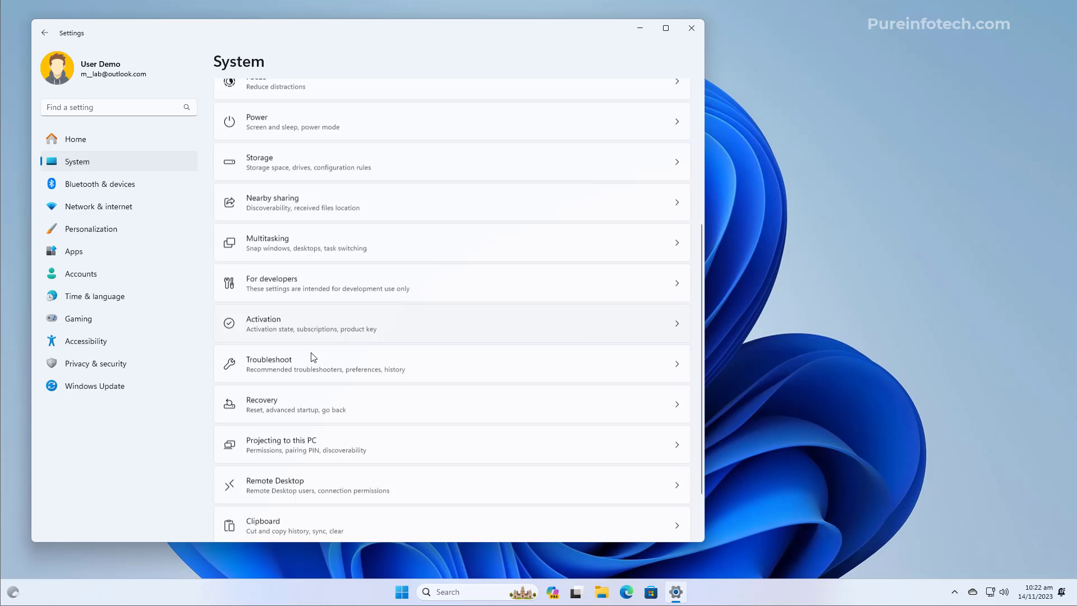
click(279, 507)
drag(333, 370, 277, 371)
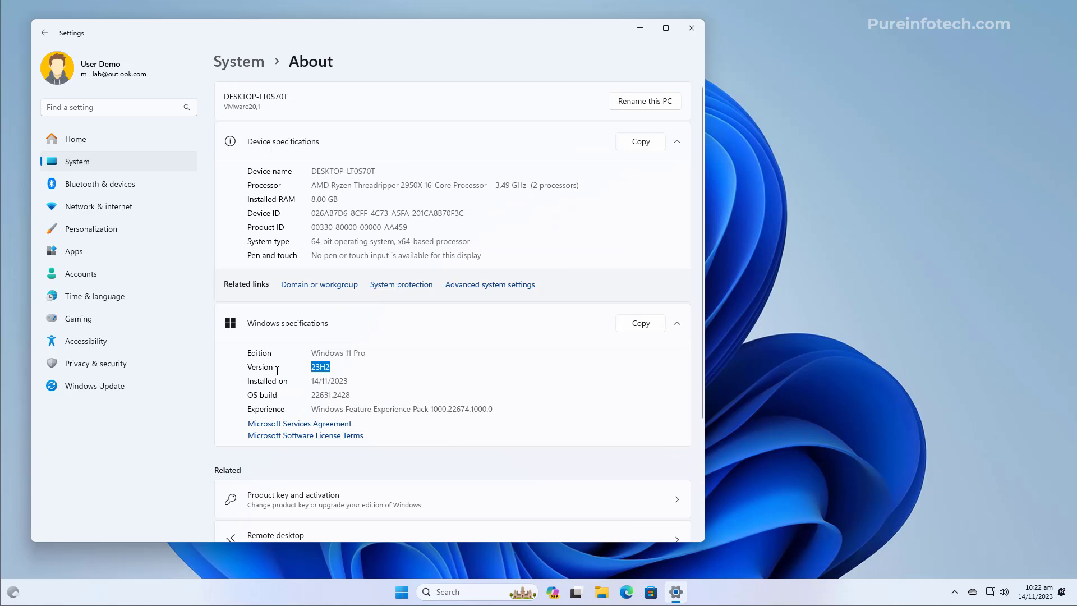